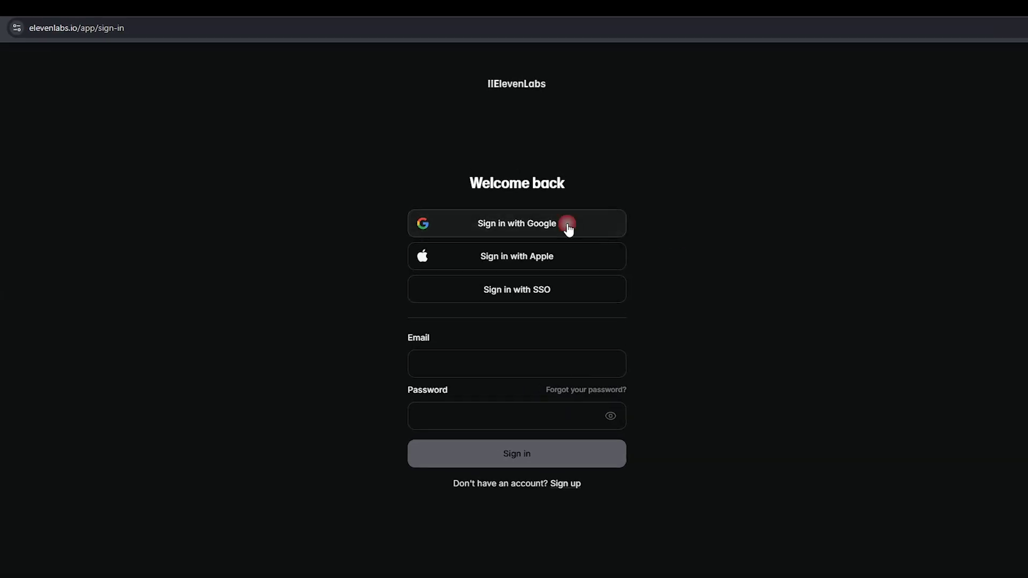
- Sign in with Google to reach the Creative Platform home, then head to Music
{"action": "left_click", "coordinate": [569, 230]}
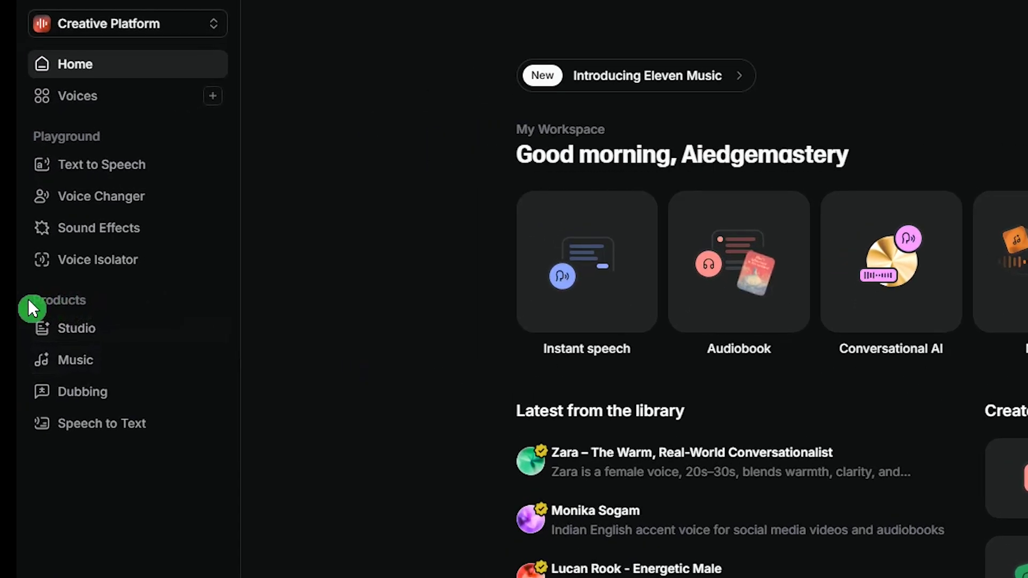
{"action": "left_click", "coordinate": [118, 309]}
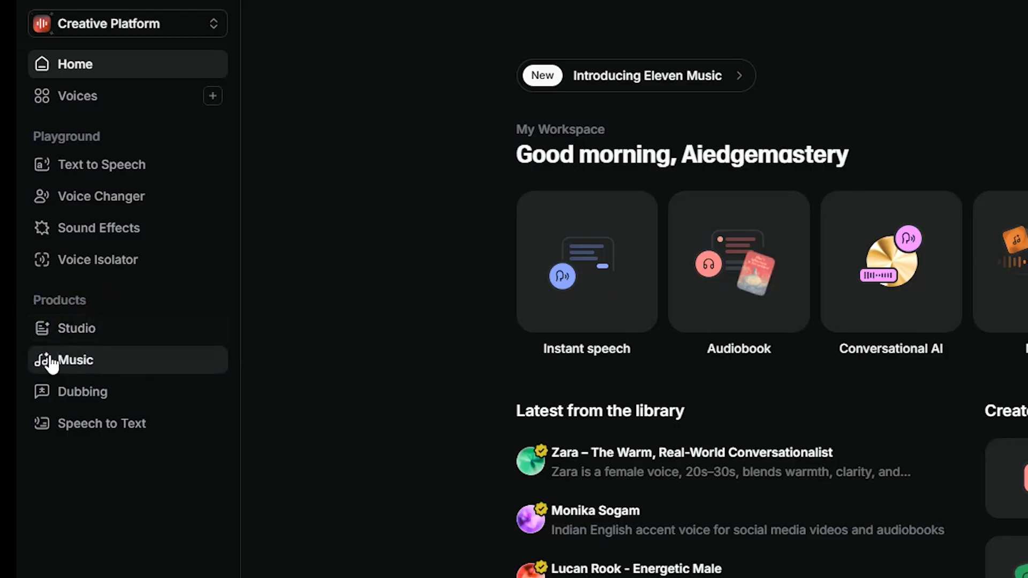
- Open the Music song creator, set 3 song variants, and leave duration on Auto
{"action": "left_click", "coordinate": [149, 361]}
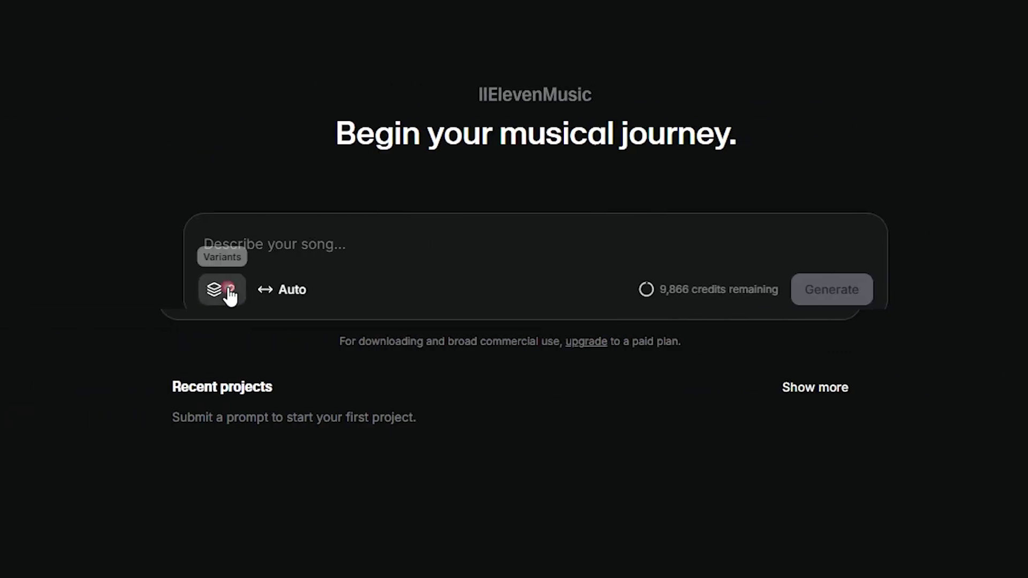
{"action": "left_click", "coordinate": [217, 292]}
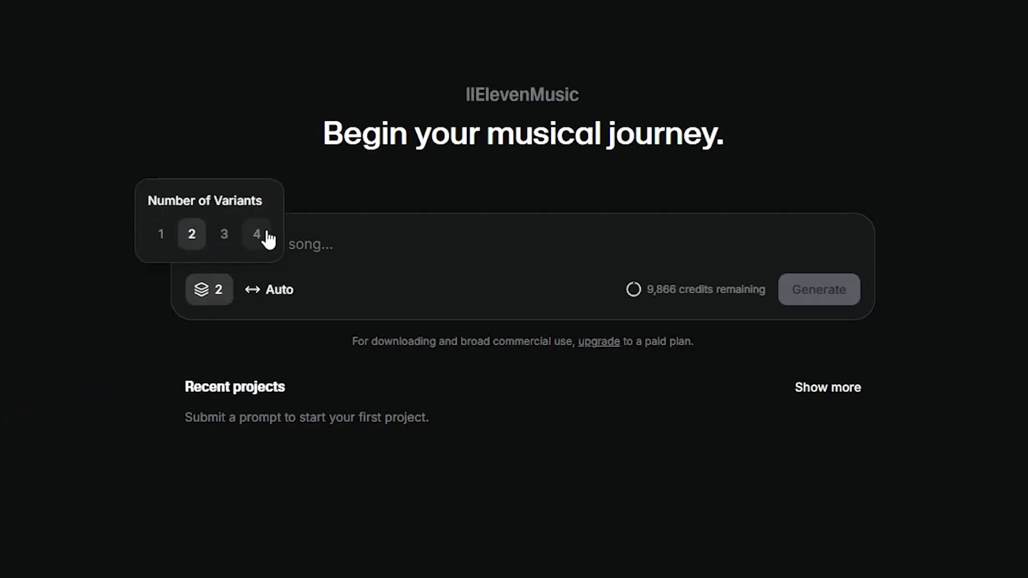
{"action": "left_click", "coordinate": [227, 235]}
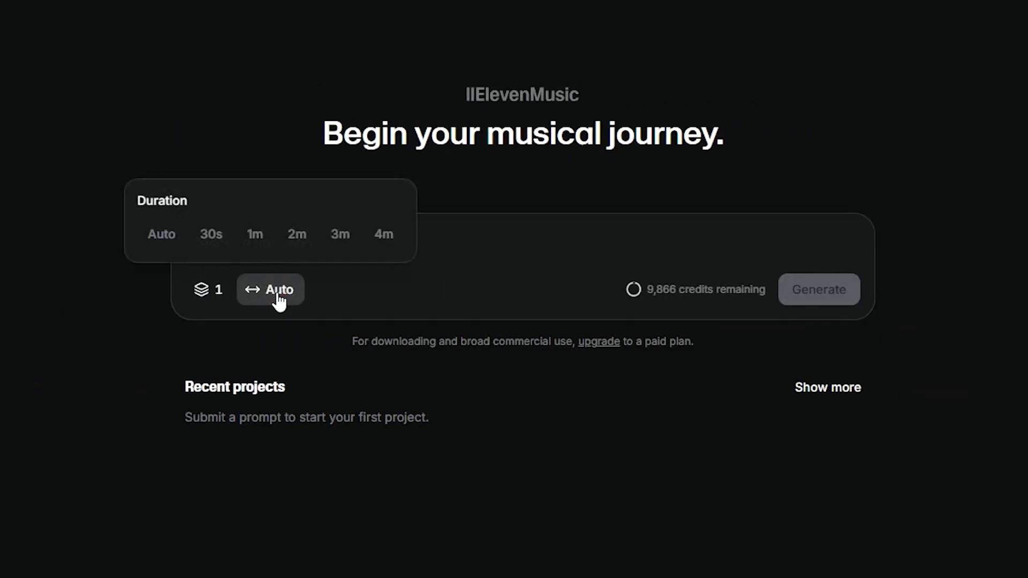
{"action": "left_click", "coordinate": [149, 223]}
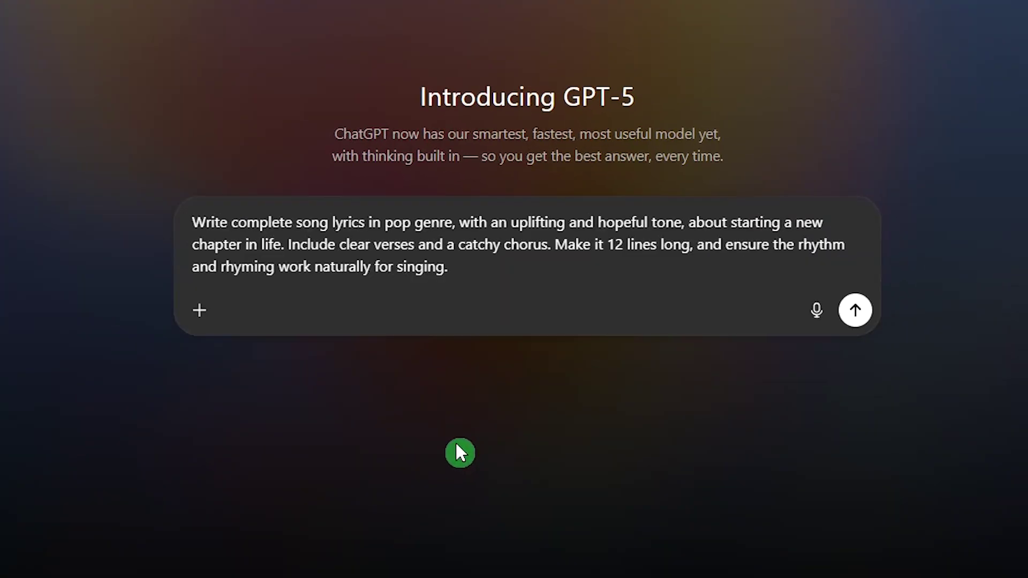
- Send the lyrics request and select the returned 'Brand New Sky' lyrics from Verse 1 onward
{"action": "left_click", "coordinate": [855, 311]}
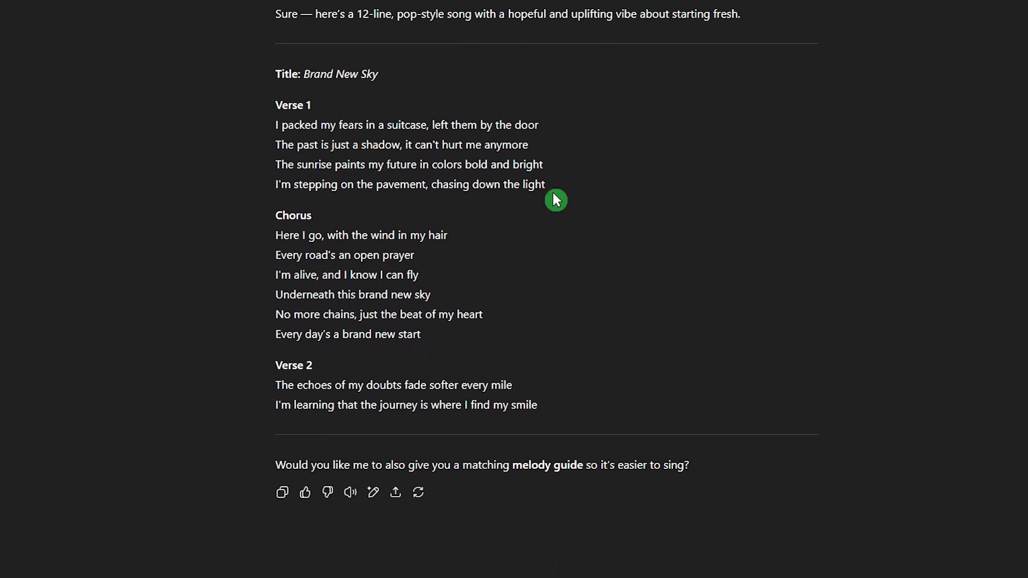
{"action": "left_click_drag", "start_coordinate": [267, 106], "coordinate": [576, 410]}
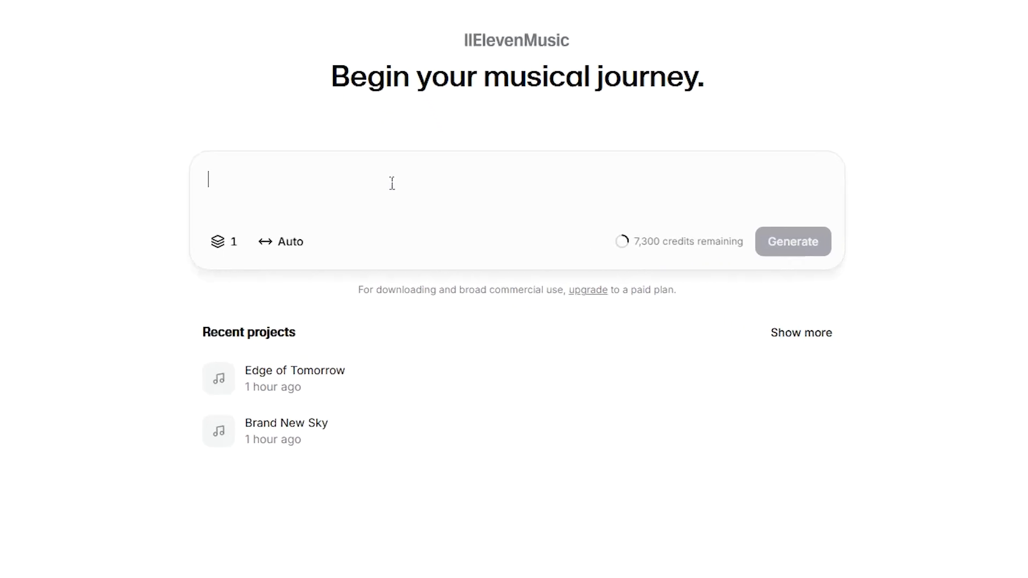
- Paste the soundtrack prompt, generate, and accept the suggested epic cinematic orchestral prompt
{"action": "type", "text": "Epic cinematic soundtrack, Hans Zimmer inspired, deep orchestral strings, powerful brass, soaring choir, dramatic build-up, instrumental only"}
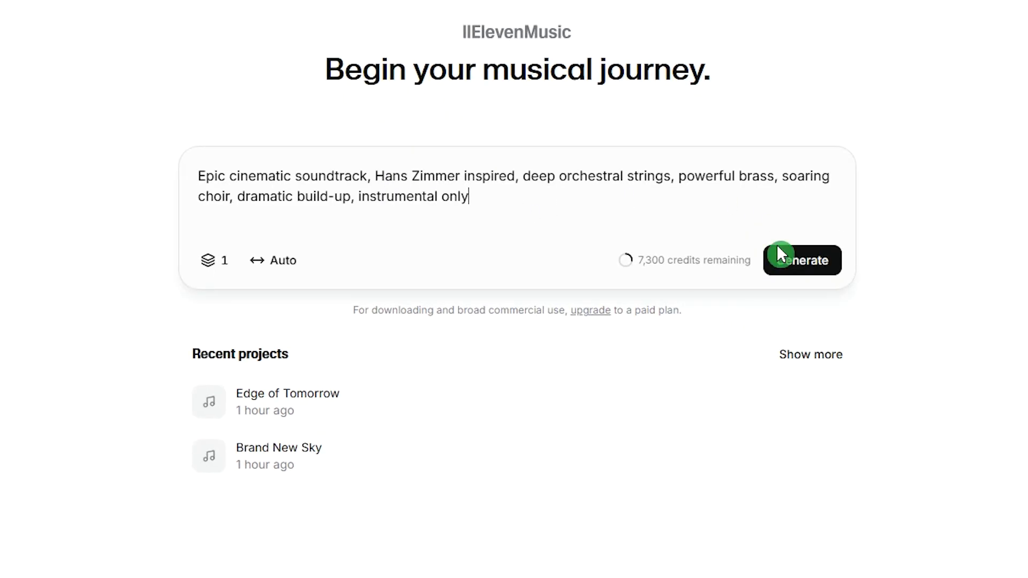
{"action": "left_click", "coordinate": [795, 266]}
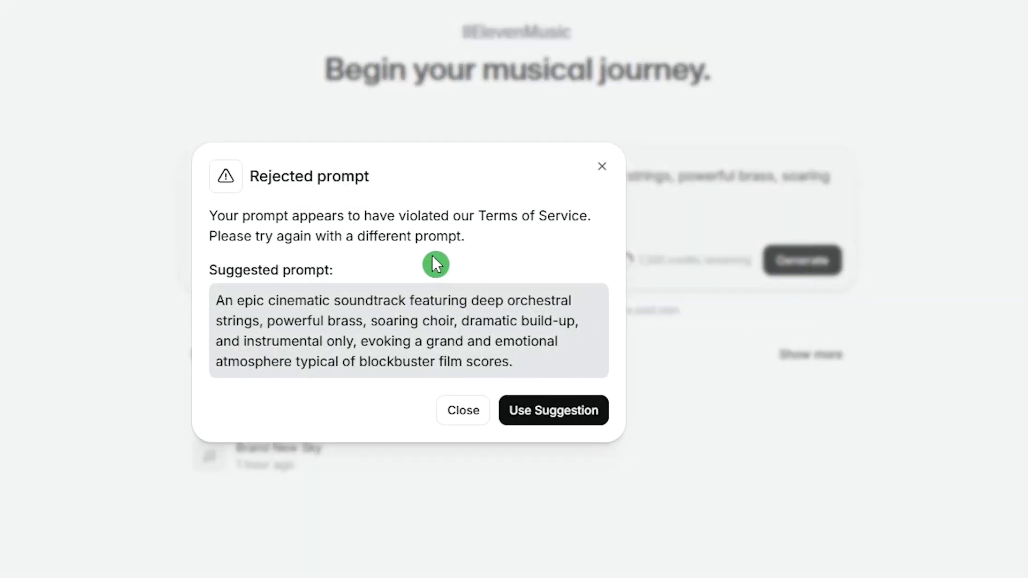
{"action": "left_click_drag", "start_coordinate": [211, 305], "coordinate": [540, 371]}
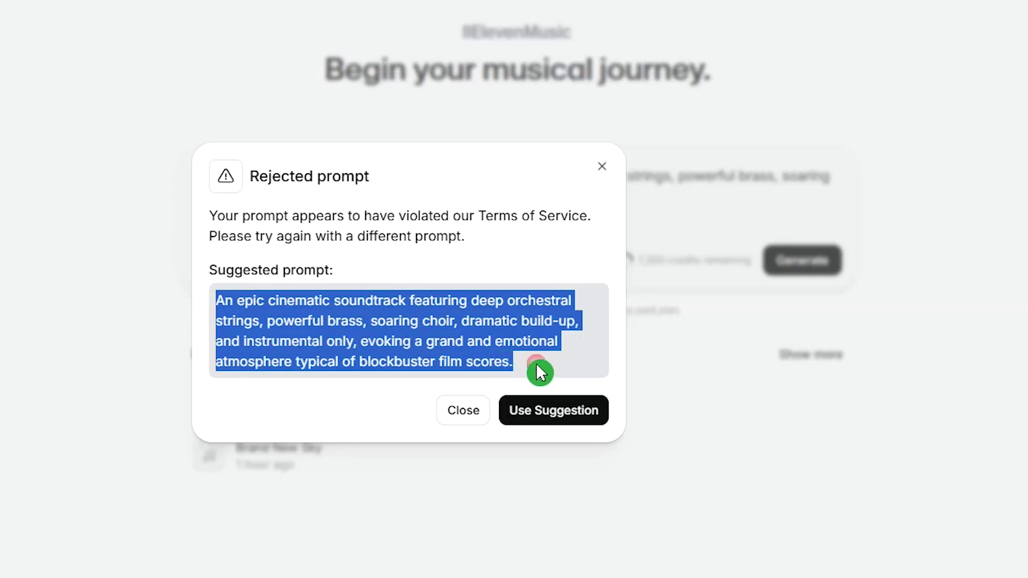
{"action": "left_click", "coordinate": [544, 412]}
{"action": "left_click", "coordinate": [268, 262]}
- Generate 'Beyond the Horizon' with Auto duration, cancel a prompt edit, and play Variation 1
{"action": "left_click", "coordinate": [841, 265]}
{"action": "left_click", "coordinate": [801, 261]}
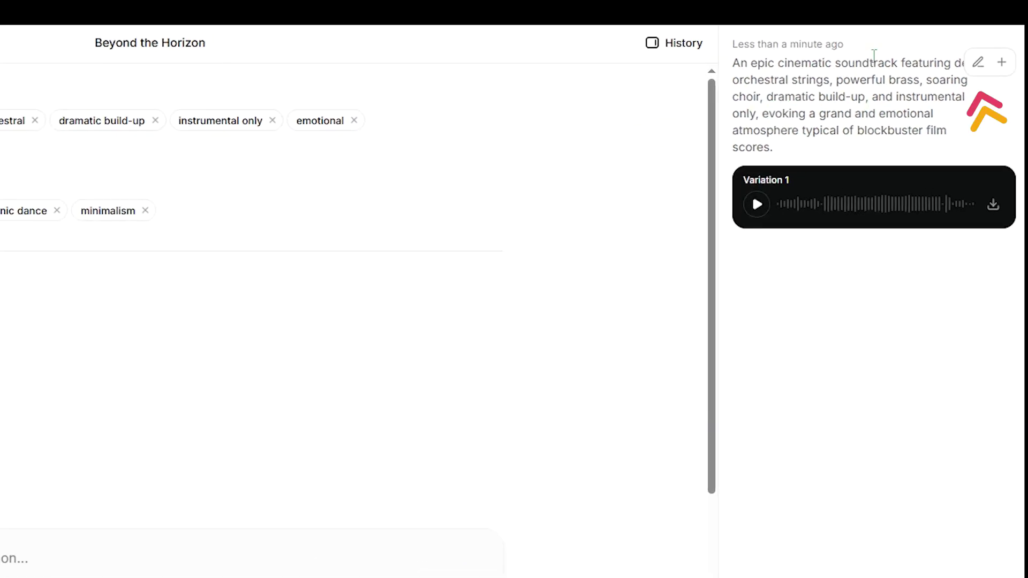
{"action": "left_click", "coordinate": [979, 63]}
{"action": "left_click", "coordinate": [845, 146]}
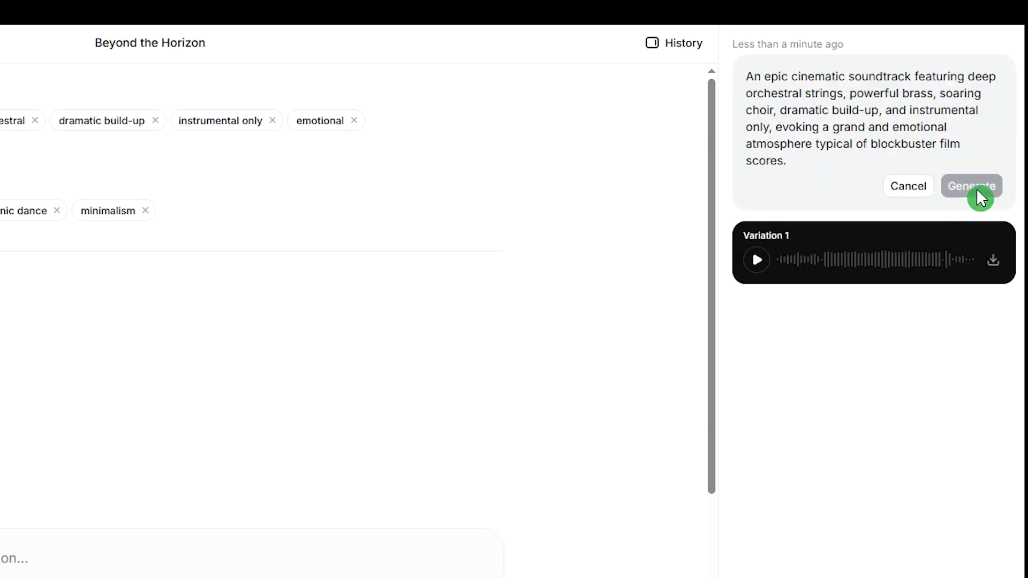
{"action": "left_click", "coordinate": [908, 188]}
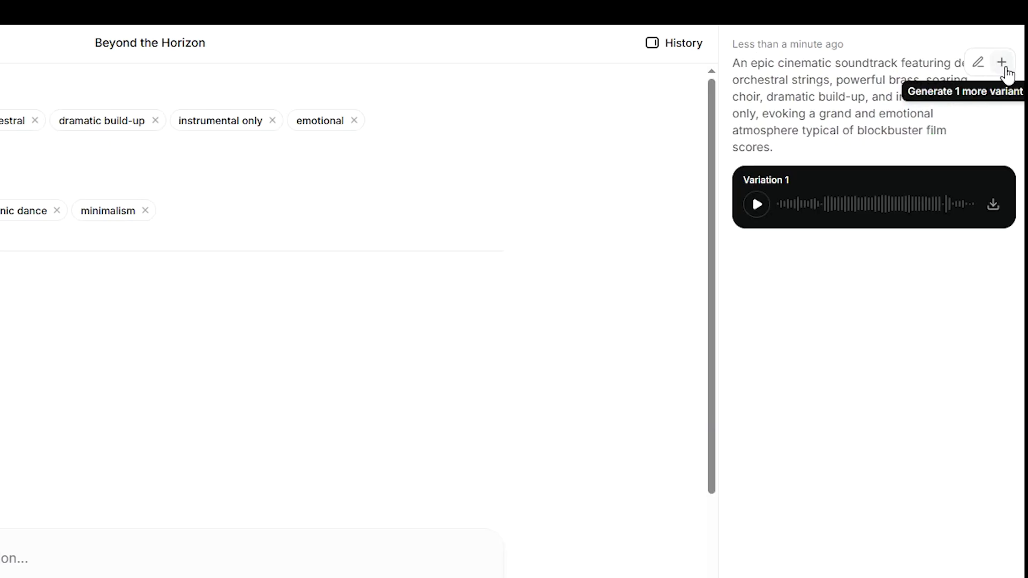
{"action": "left_click", "coordinate": [544, 507]}
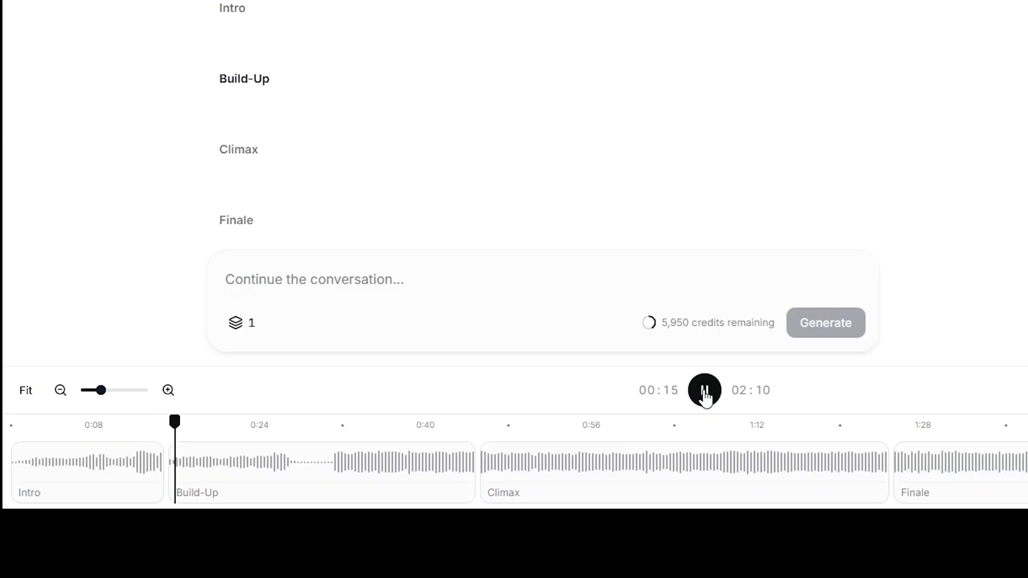
- Pause playback and trim the Build-Up section down to 26 seconds
{"action": "left_click", "coordinate": [705, 396]}
{"action": "mouse_move", "coordinate": [463, 469]}
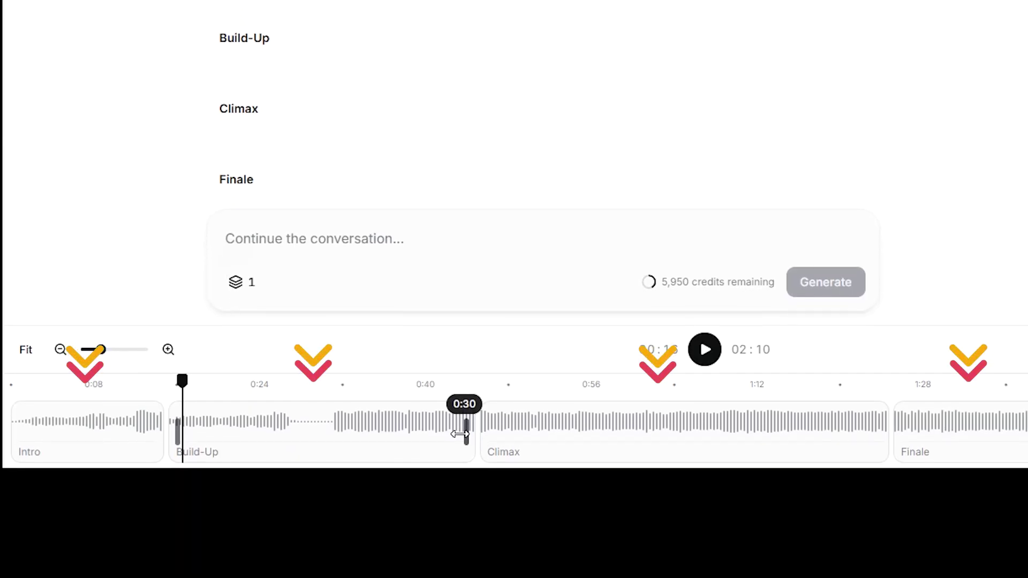
{"action": "left_click_drag", "start_coordinate": [460, 433], "coordinate": [423, 438]}
{"action": "left_click", "coordinate": [776, 319]}
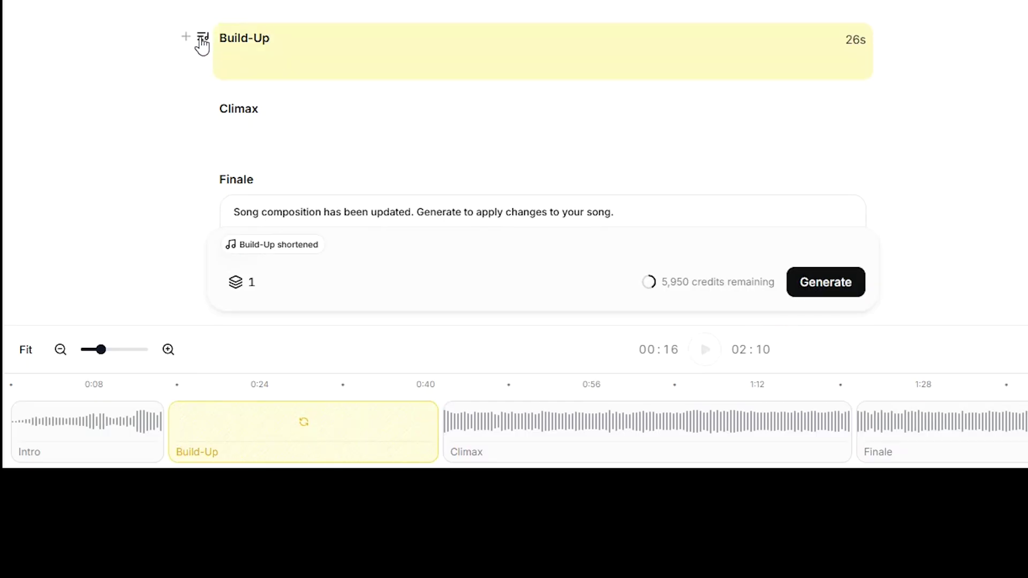
- Check the Build-Up style tags, then drag Climax ahead of Build-Up in the timeline
{"action": "left_click", "coordinate": [203, 36]}
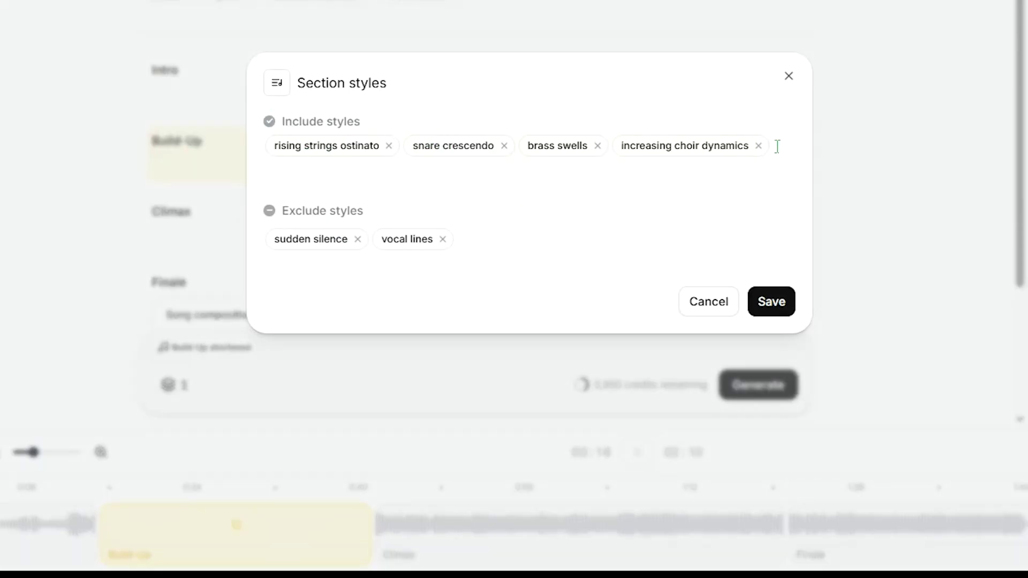
{"action": "left_click", "coordinate": [791, 80]}
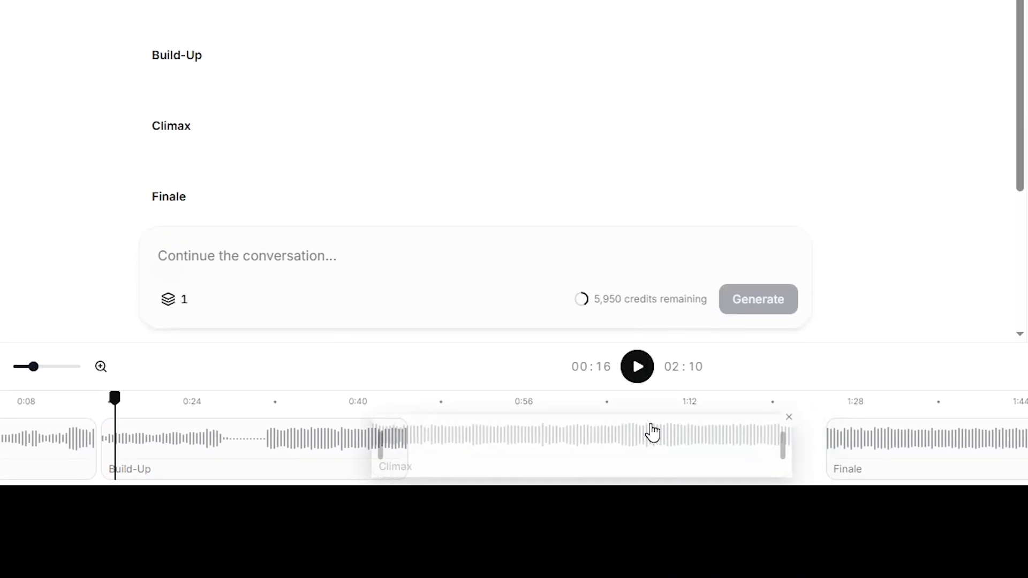
{"action": "left_click_drag", "start_coordinate": [646, 430], "coordinate": [380, 481]}
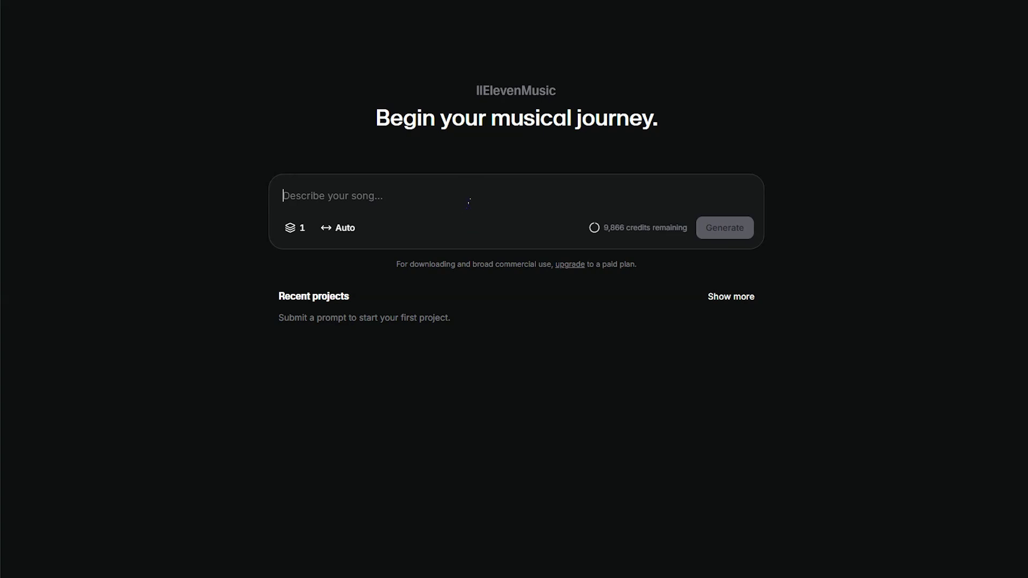
- Set the song length to 1 minute, try 2 variants, and review the credit and commercial-use notes
{"action": "left_click", "coordinate": [328, 239]}
{"action": "left_click", "coordinate": [257, 204]}
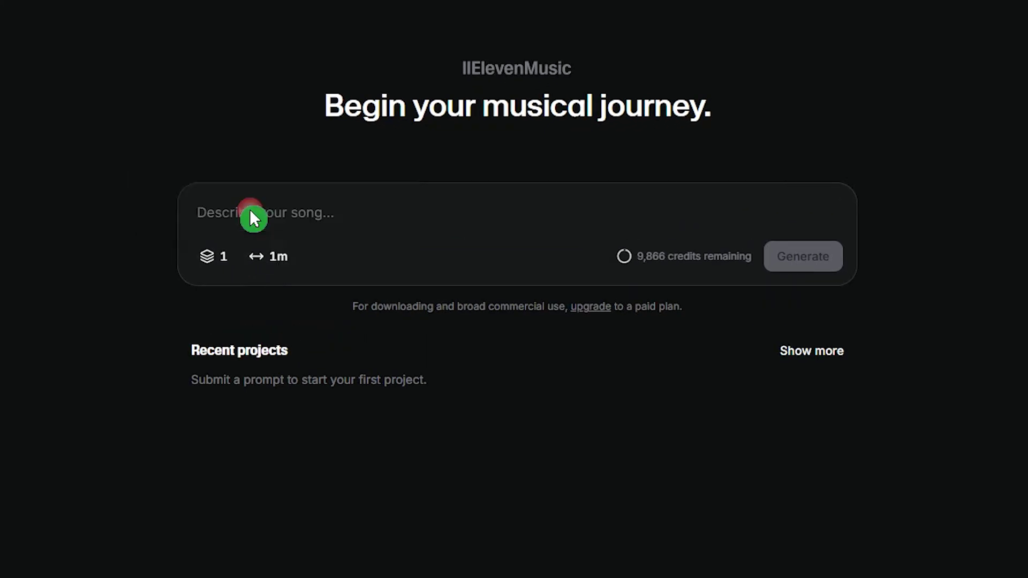
{"action": "mouse_move", "coordinate": [626, 254]}
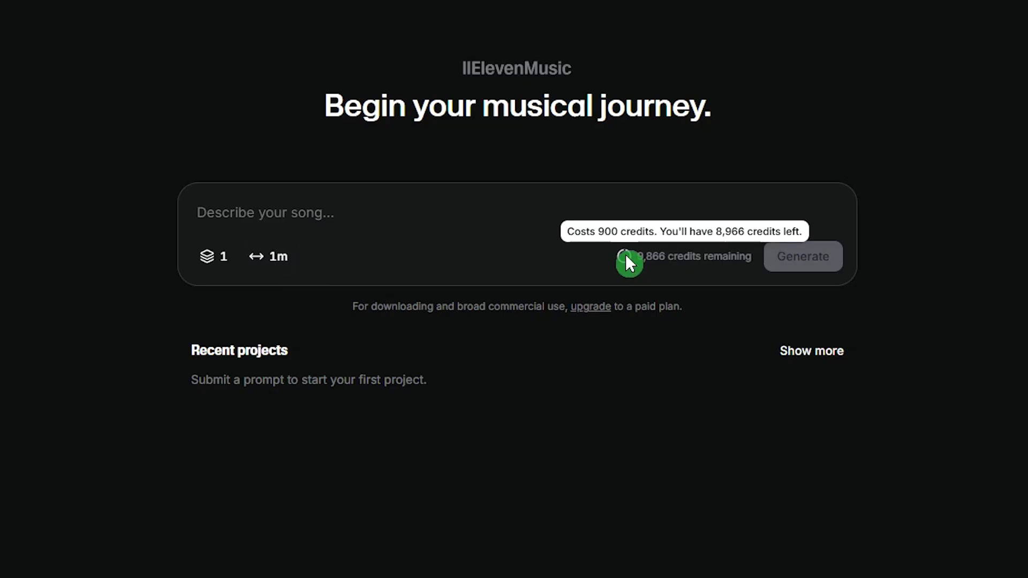
{"action": "left_click", "coordinate": [219, 266]}
{"action": "left_click", "coordinate": [200, 205]}
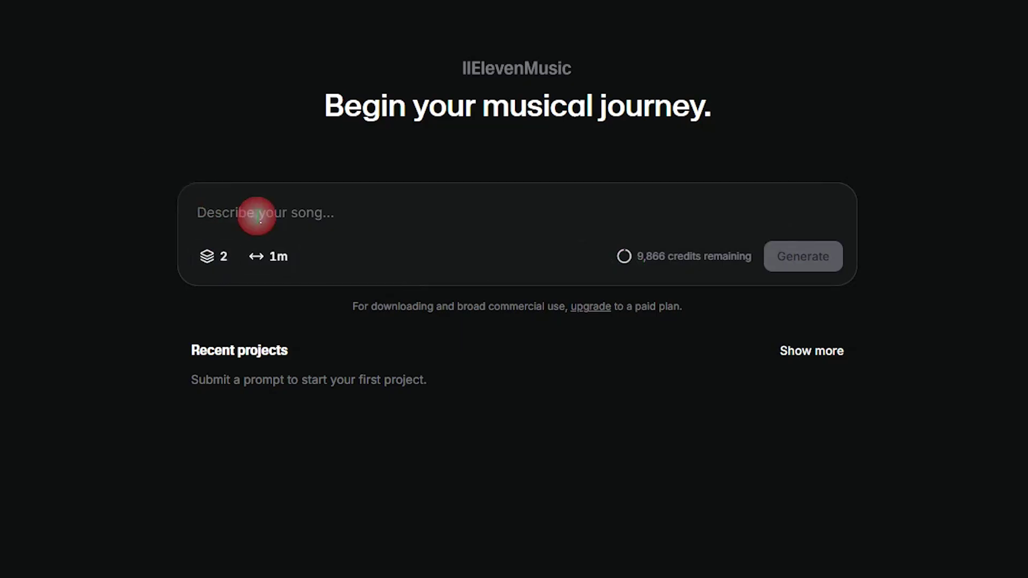
{"action": "mouse_move", "coordinate": [626, 258]}
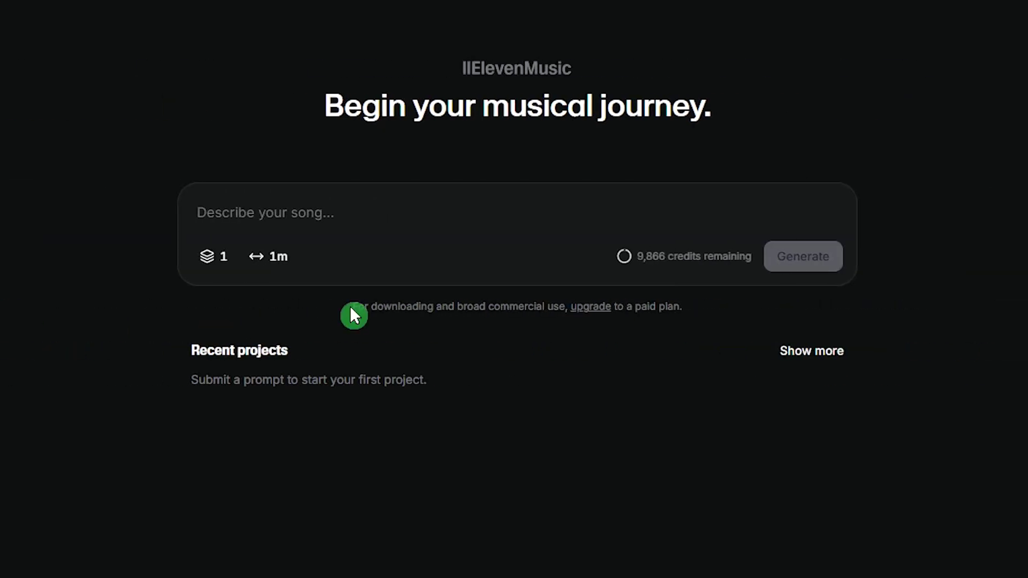
{"action": "left_click_drag", "start_coordinate": [351, 306], "coordinate": [569, 308]}
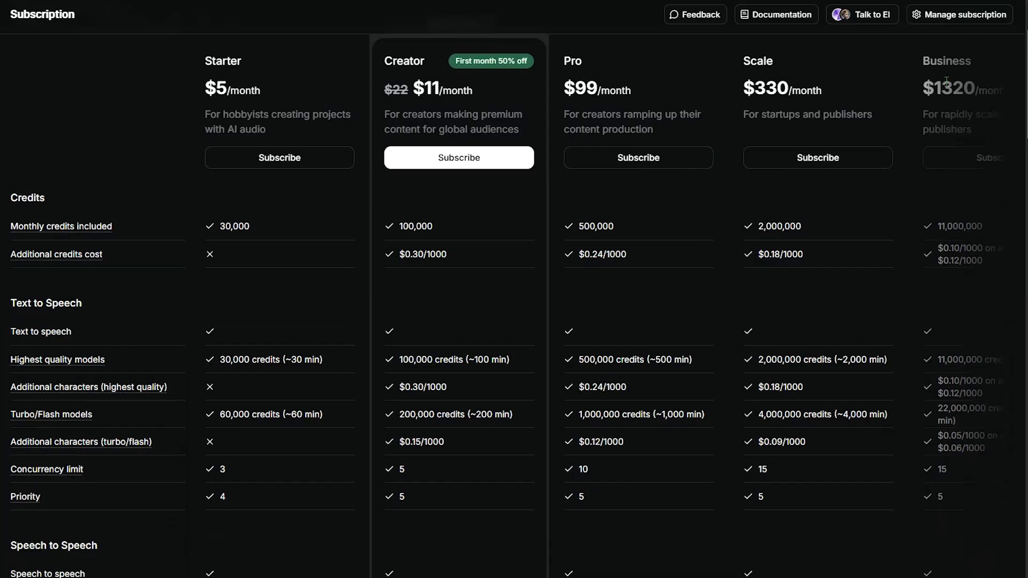
- Compare yearly and monthly plan prices, then scroll to the Eleven Music minutes and pricing rows
{"action": "scroll", "coordinate": [884, 169], "scroll_direction": "up", "scroll_amount": 3}
{"action": "left_click", "coordinate": [810, 93]}
{"action": "left_click", "coordinate": [809, 93]}
{"action": "scroll", "coordinate": [753, 348], "scroll_direction": "down", "scroll_amount": 4}
{"action": "scroll", "coordinate": [753, 348], "scroll_direction": "down", "scroll_amount": 10}
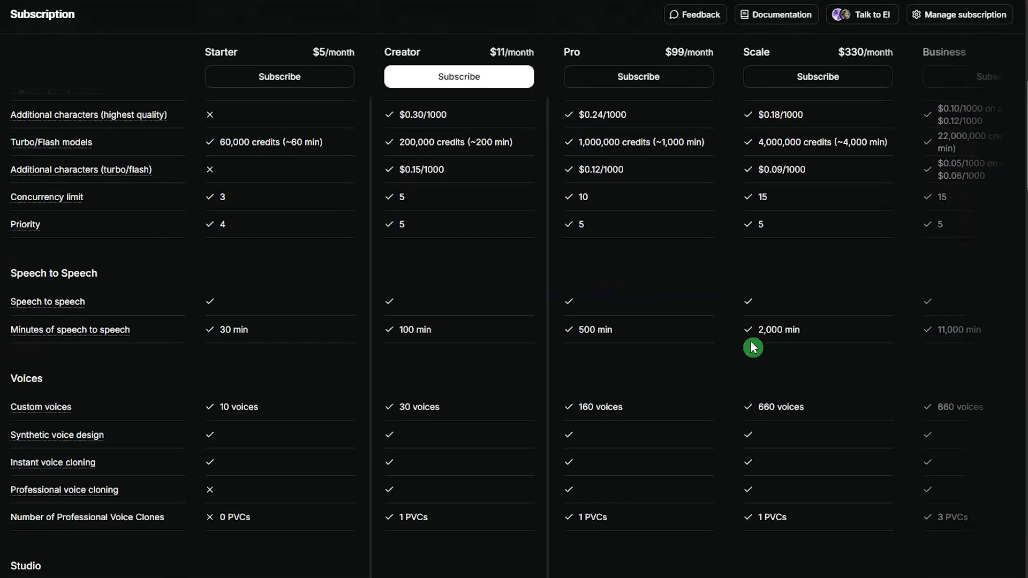
{"action": "scroll", "coordinate": [753, 348], "scroll_direction": "down", "scroll_amount": 6}
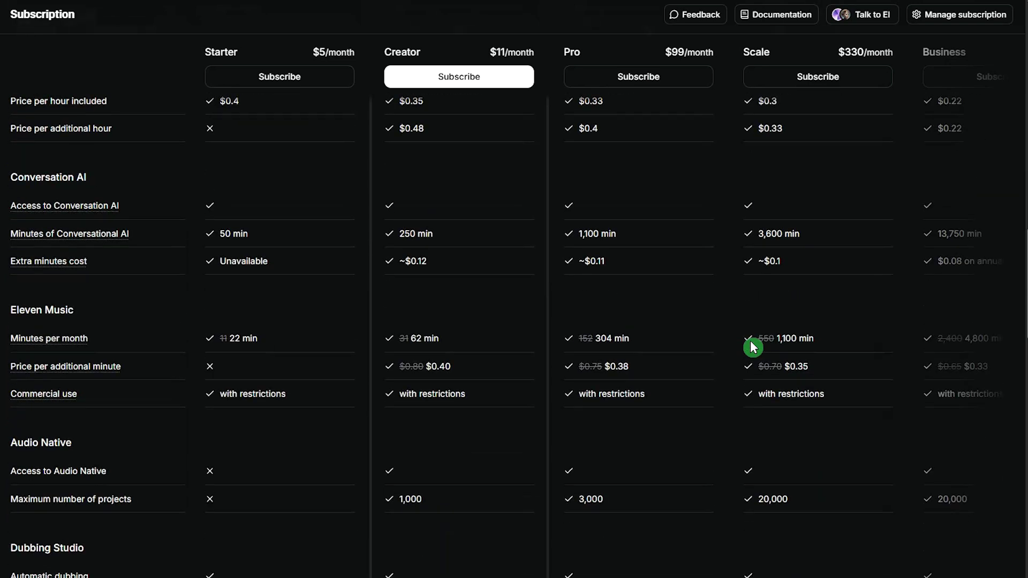
{"action": "left_click_drag", "start_coordinate": [9, 311], "coordinate": [104, 318]}
{"action": "left_click", "coordinate": [103, 317]}
{"action": "scroll", "coordinate": [103, 318], "scroll_direction": "down", "scroll_amount": 2}
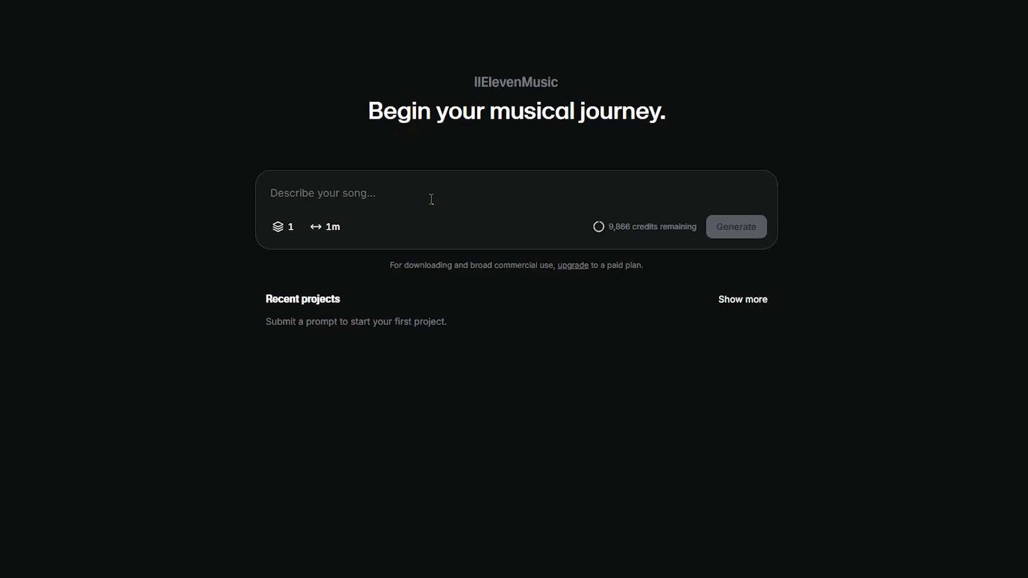
- Paste the upbeat Latin pop prompt with Spanish lyrics into the song description box
{"action": "type", "text": "Upbeat Latin pop with lively acoustic guitar, rhythmic percussion, and warm bassline, featuring passionate female vocals. Lyrics: \"Bajo el sol dorado, bailamos sin final, el mundo se detiene cuando estás conmigo.\""}
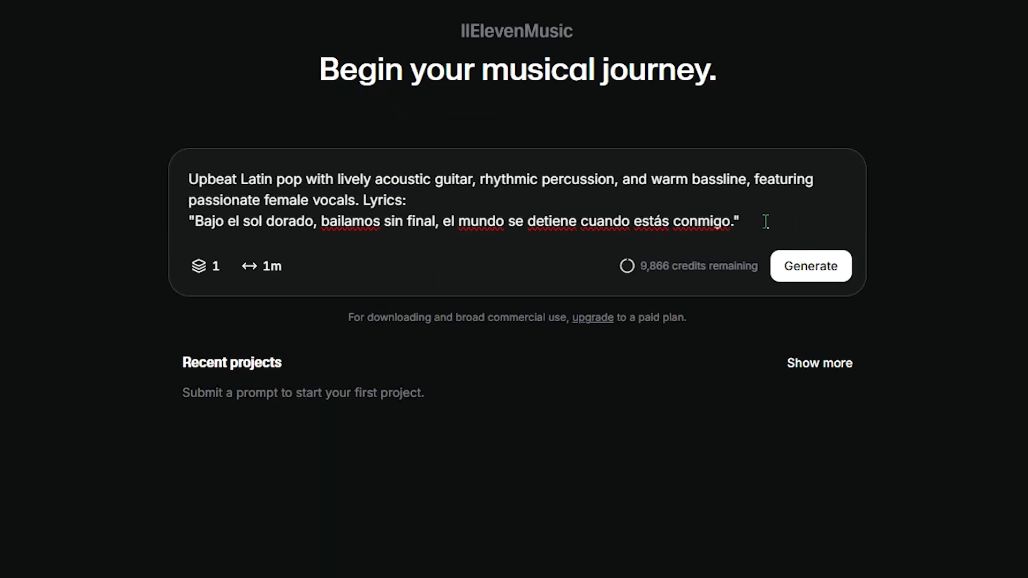
{"action": "left_click_drag", "start_coordinate": [759, 221], "coordinate": [158, 222]}
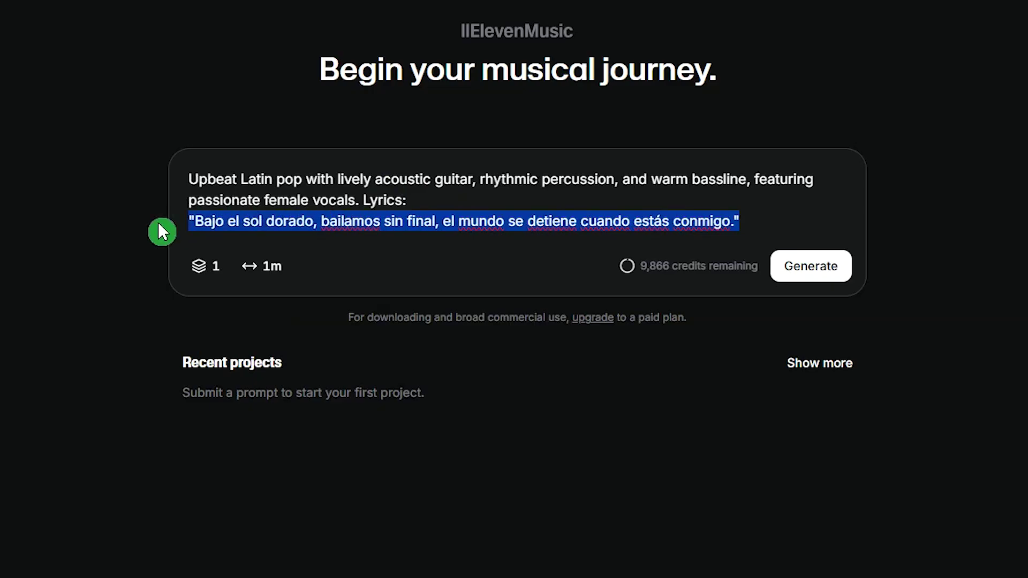
{"action": "left_click", "coordinate": [819, 221]}
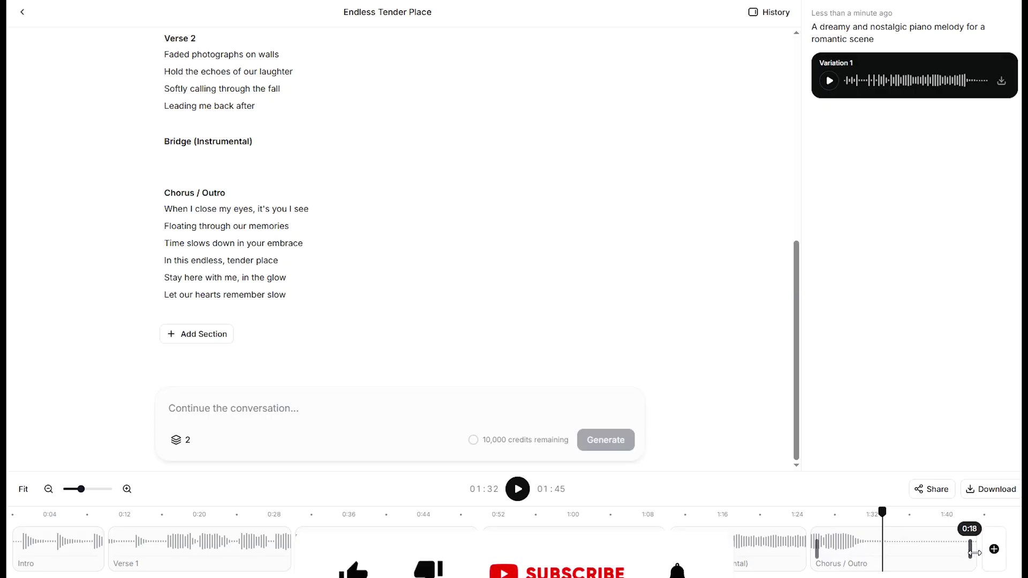
- Resize the Chorus / Outro clip in the timeline to 20s and show its section style tags
{"action": "left_click_drag", "start_coordinate": [984, 551], "coordinate": [983, 551]}
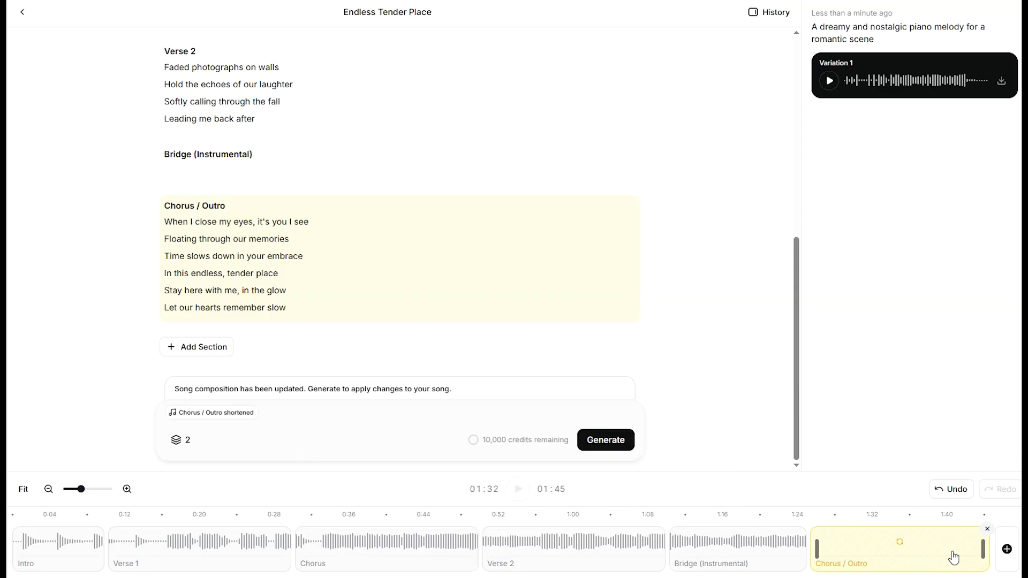
{"action": "left_click_drag", "start_coordinate": [987, 550], "coordinate": [995, 550]}
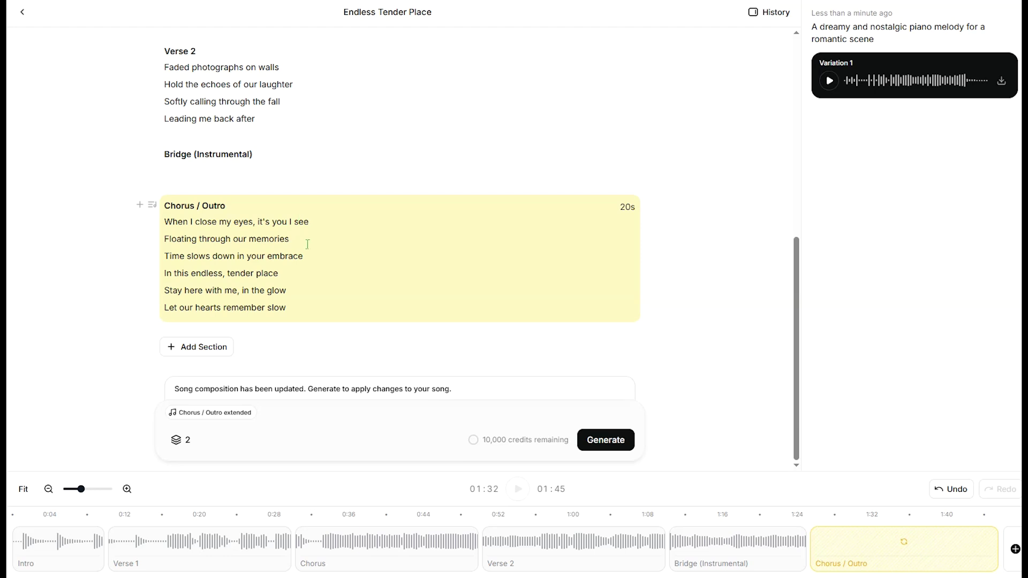
{"action": "left_click", "coordinate": [152, 208]}
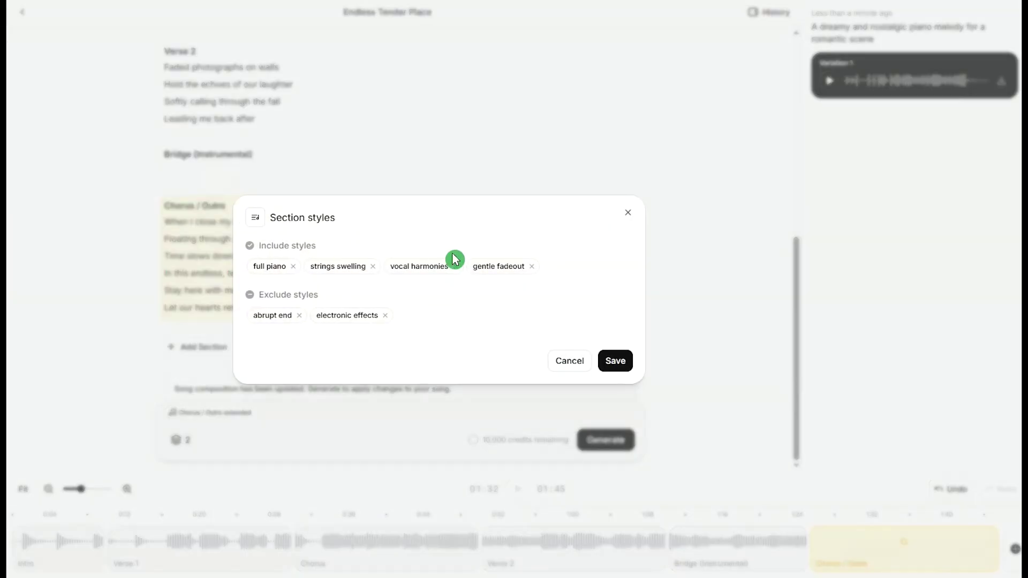